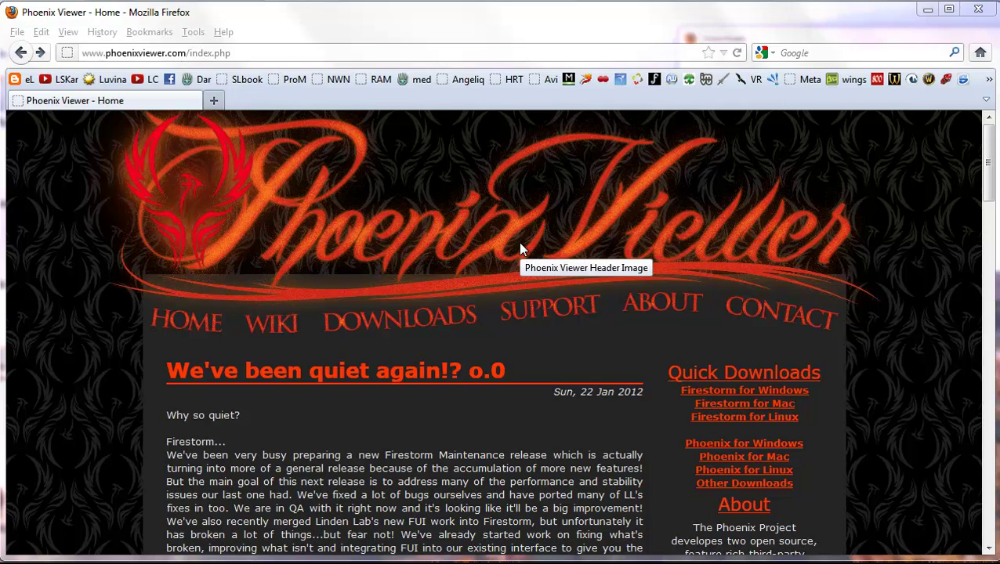
Go to the Phoenix Viewer downloads page and scroll to the version 1.6.0.1600 downloads.
left_click(401, 328)
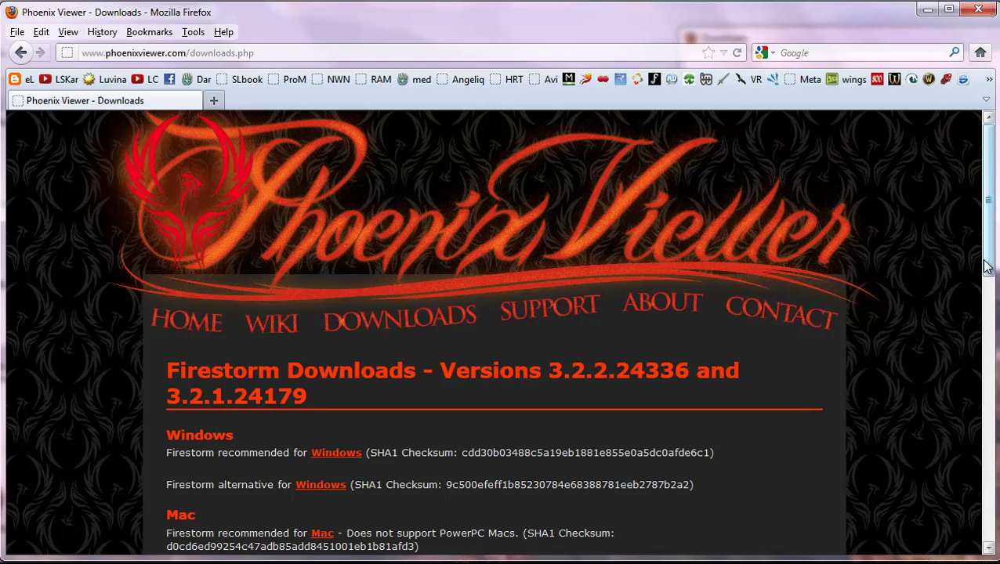
left_click_drag(987, 267, 914, 427)
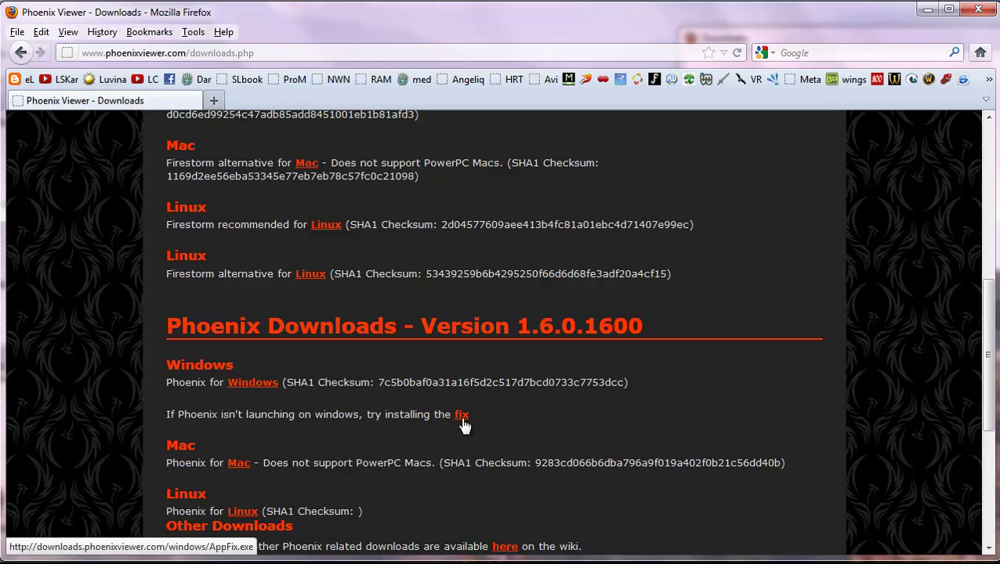
Download the Phoenix 1.6.0.1600 Windows installer and answer the file download prompt.
left_click(250, 384)
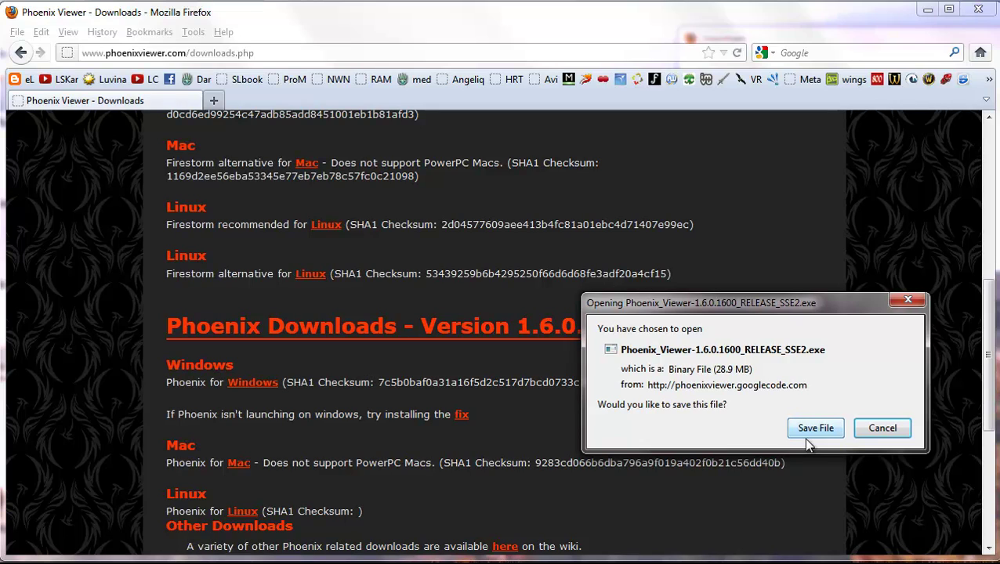
left_click(885, 436)
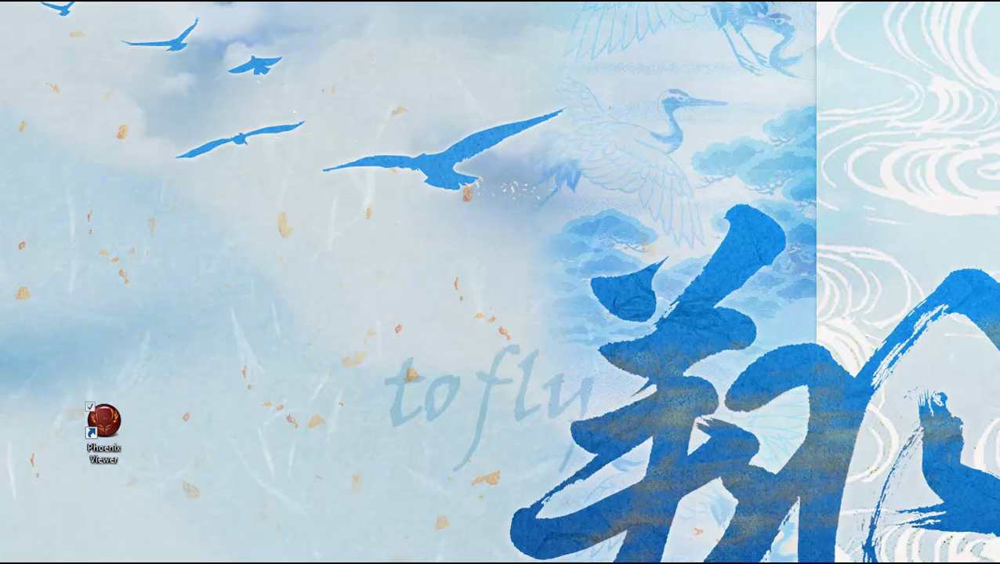
Start Phoenix Viewer from its desktop shortcut.
double_click(97, 423)
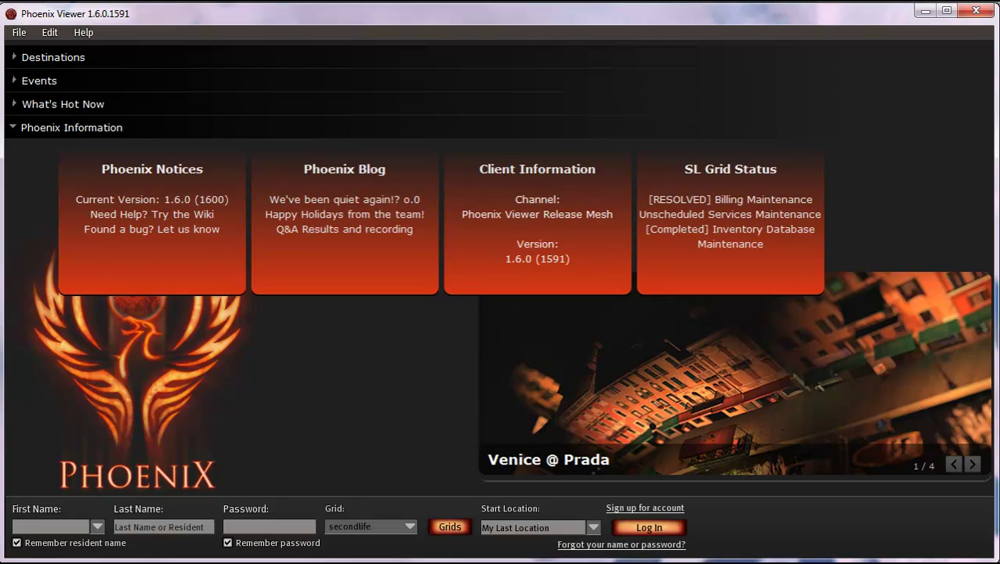
Paste the account's resident name into the First Name field and log in to Second Life.
left_click(25, 531)
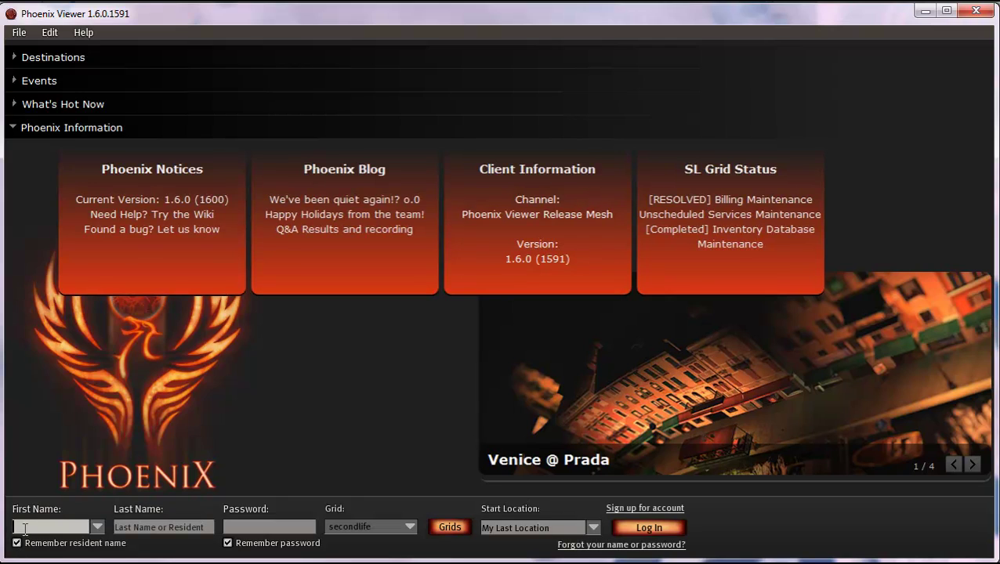
type("IrishMoon Resident")
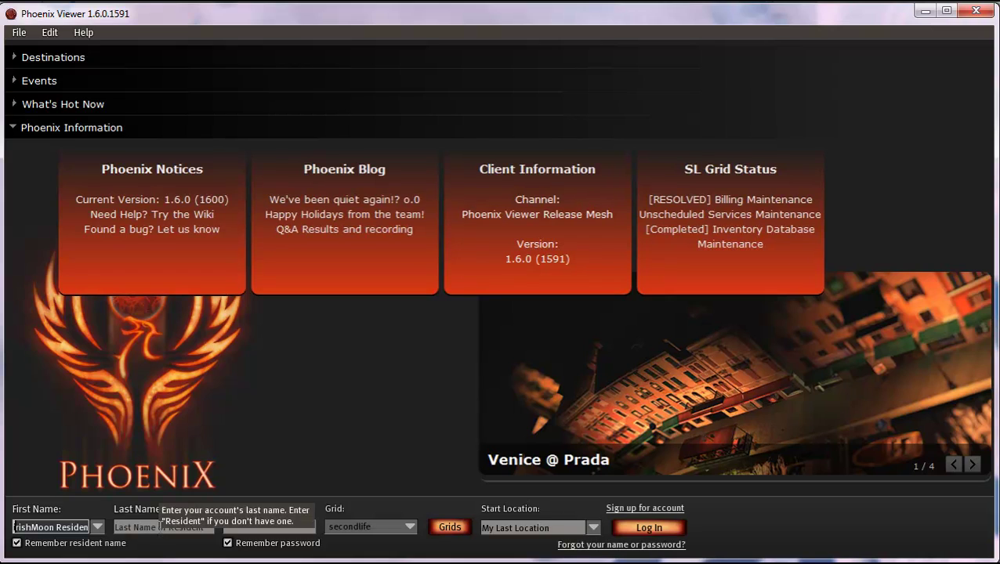
left_click(160, 527)
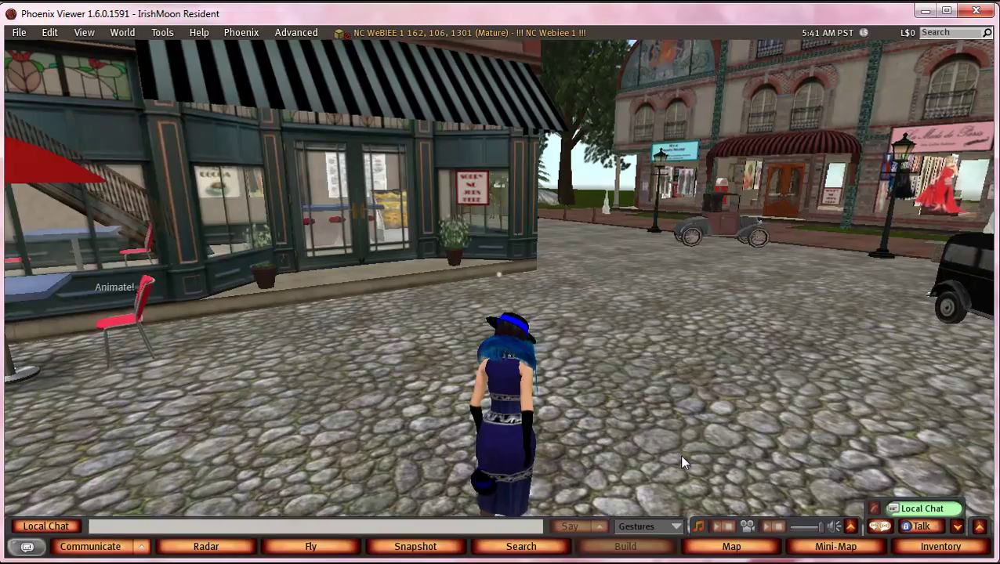
Walk the avatar with the arrow keys to the stone benches, then check and dismiss the bench's pie menu.
key("Right")
key("Up")
key("Left")
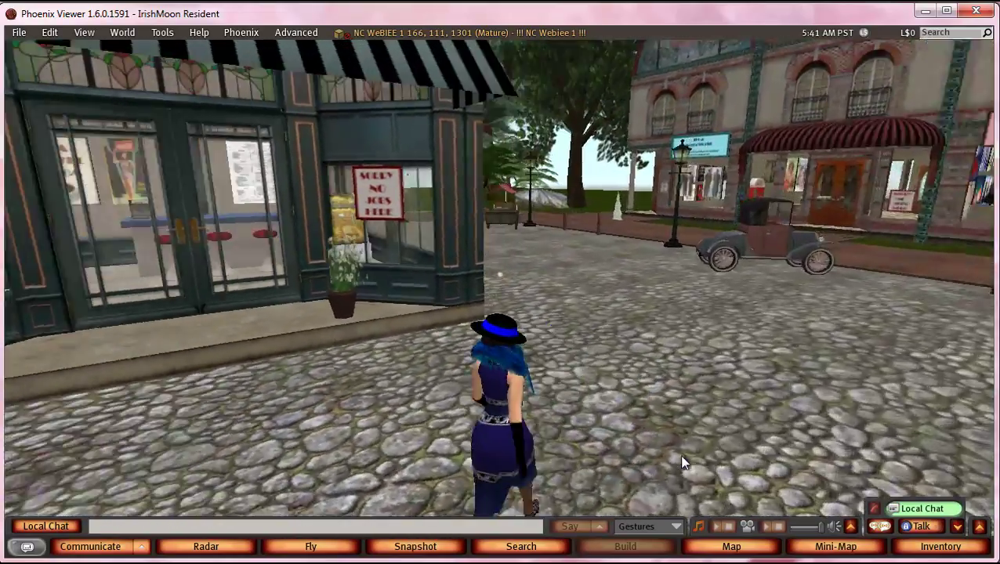
key("Left")
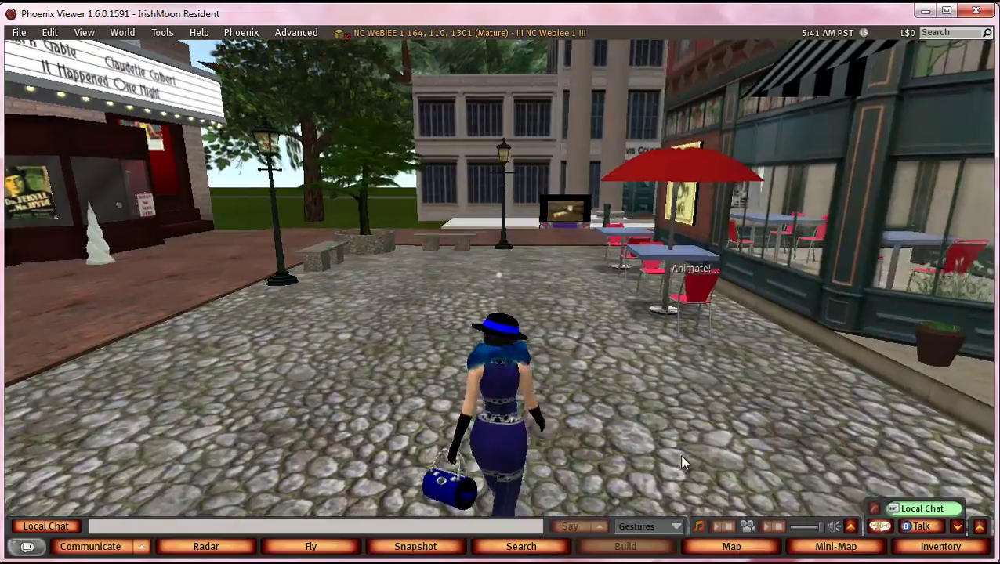
key("Up")
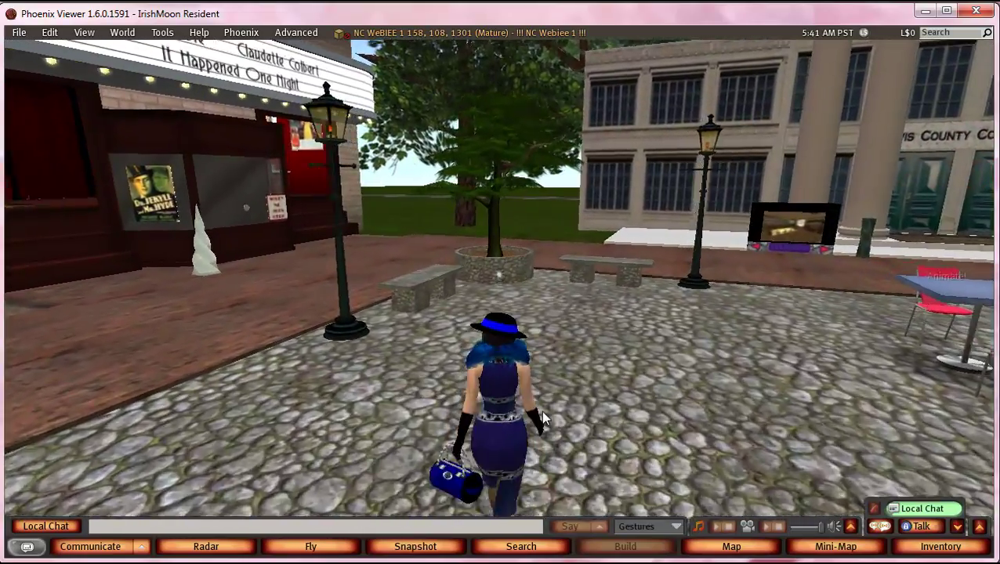
key("Up")
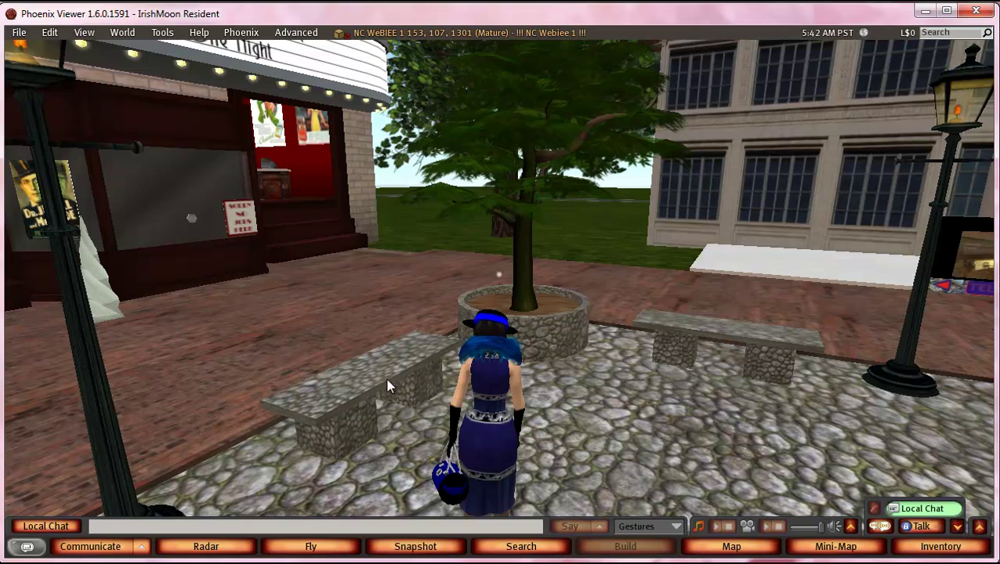
right_click(375, 371)
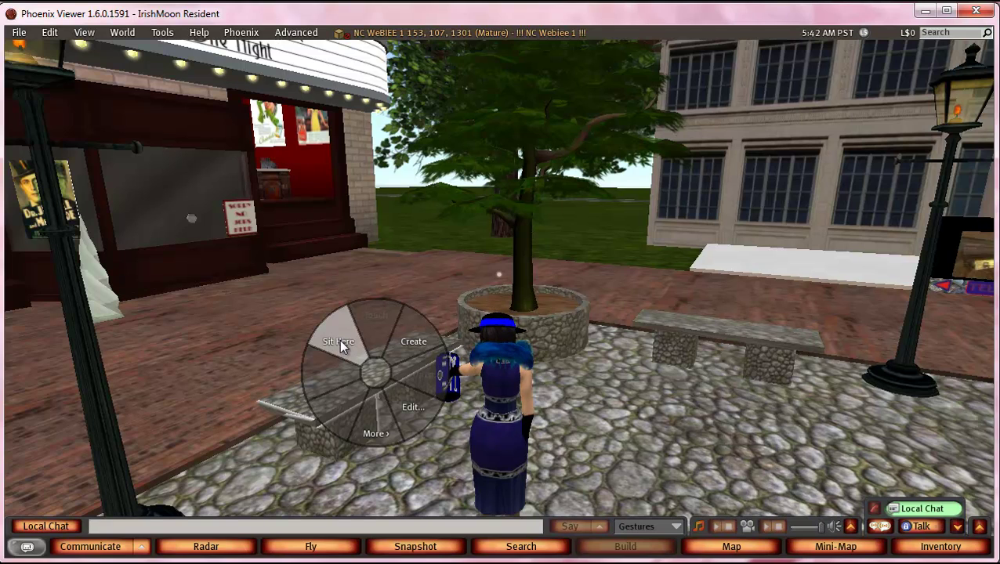
left_click(502, 442)
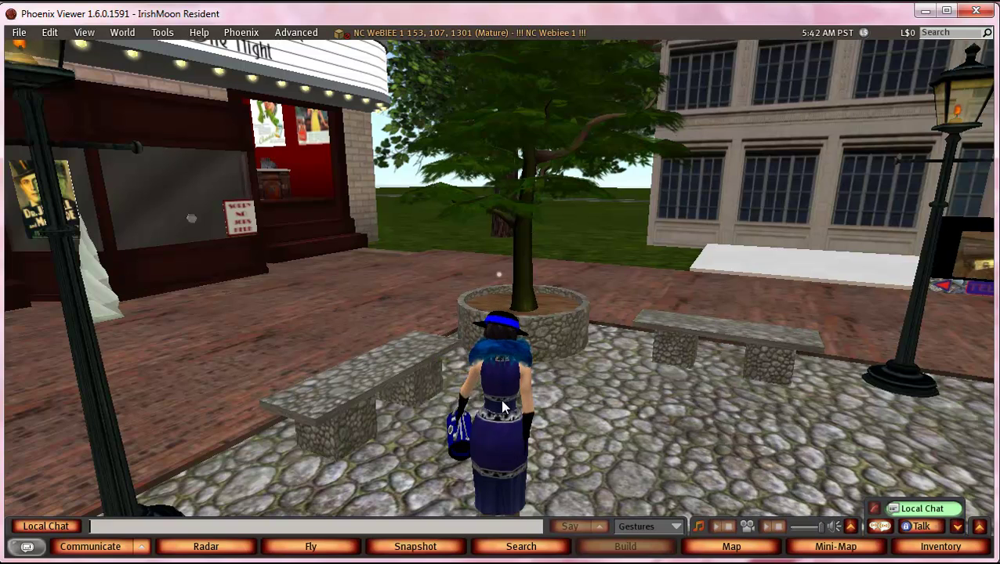
Open the avatar's own pie menu to review its actions, then close it.
right_click(503, 403)
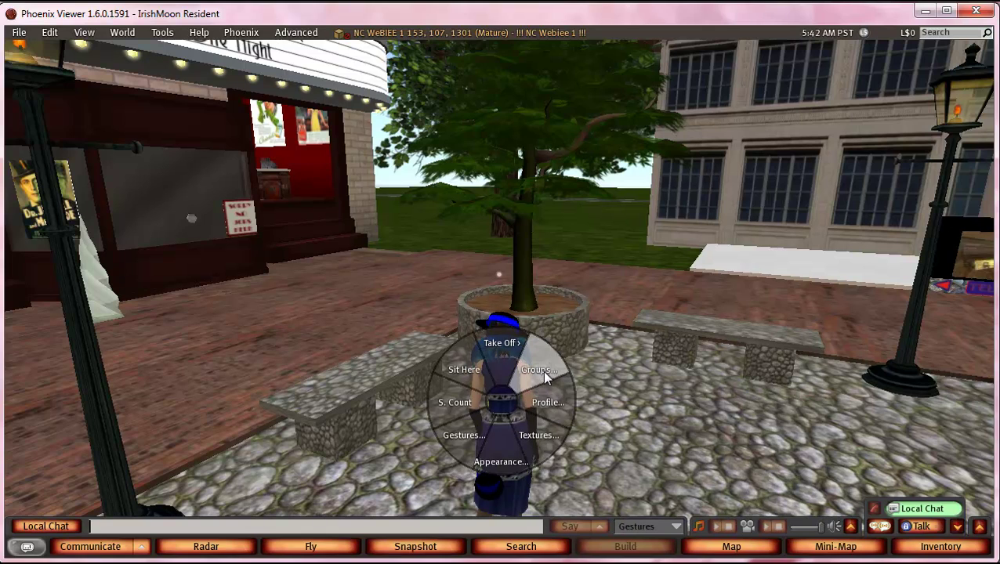
left_click(654, 451)
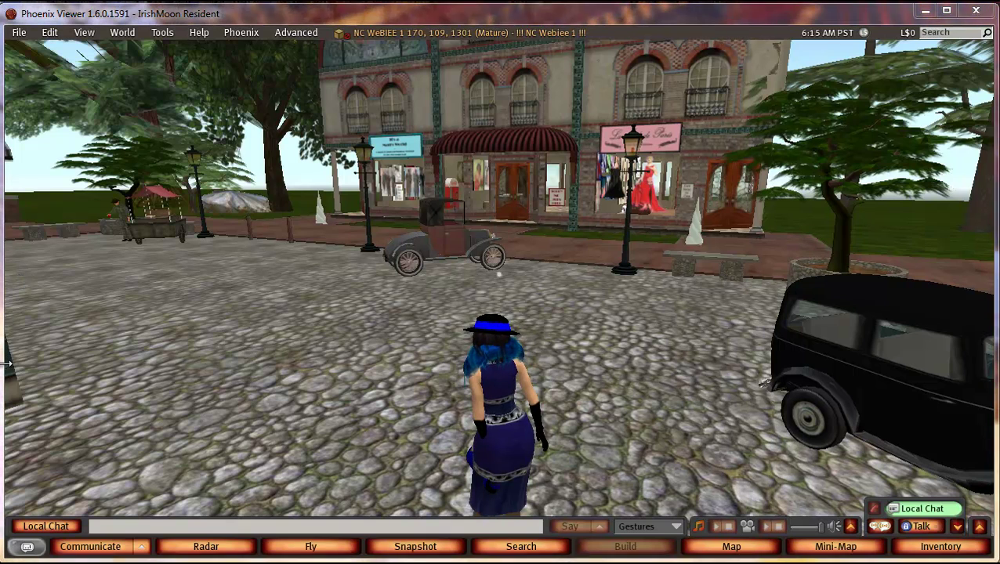
Say 'Hello' in local chat.
left_click(96, 527)
type("Hello")
key("Return")
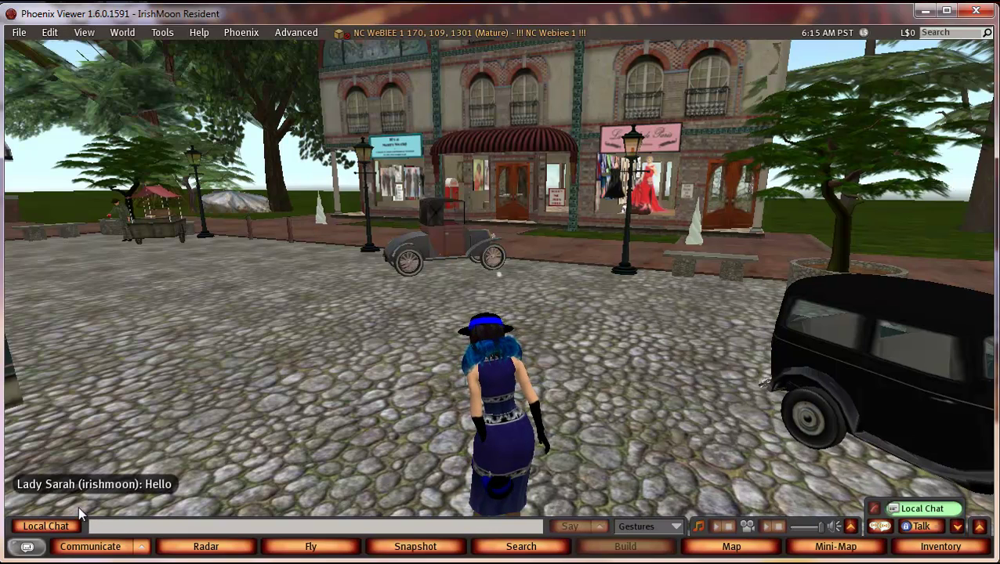
View the Friends and Groups lists in the Communicate window, then close it.
left_click(87, 548)
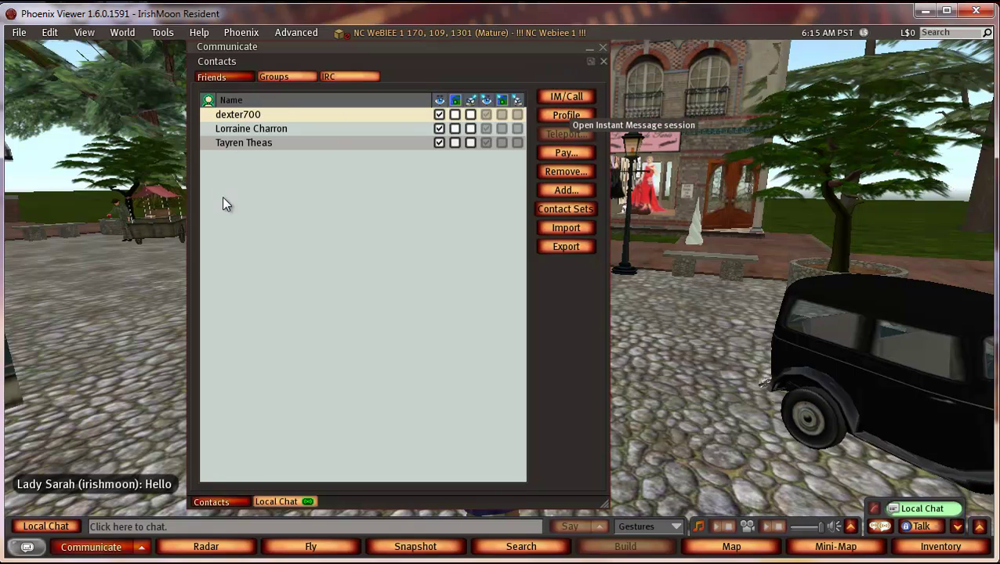
left_click(283, 77)
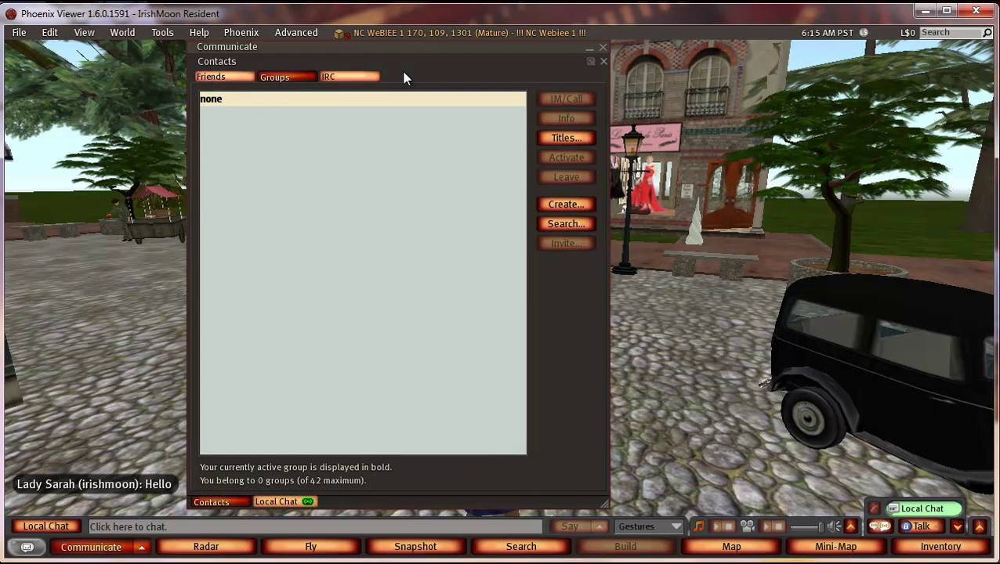
left_click(601, 47)
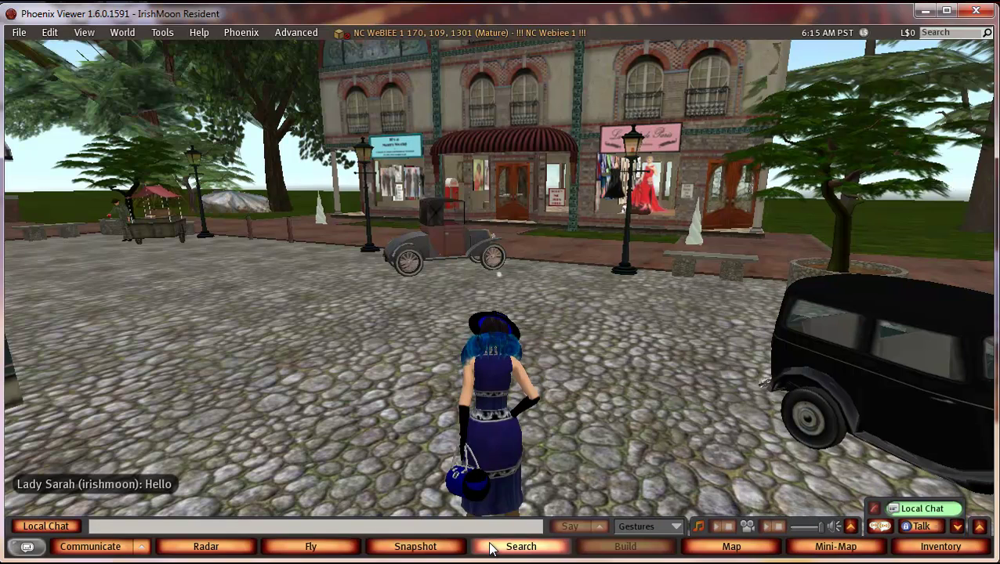
left_click(520, 546)
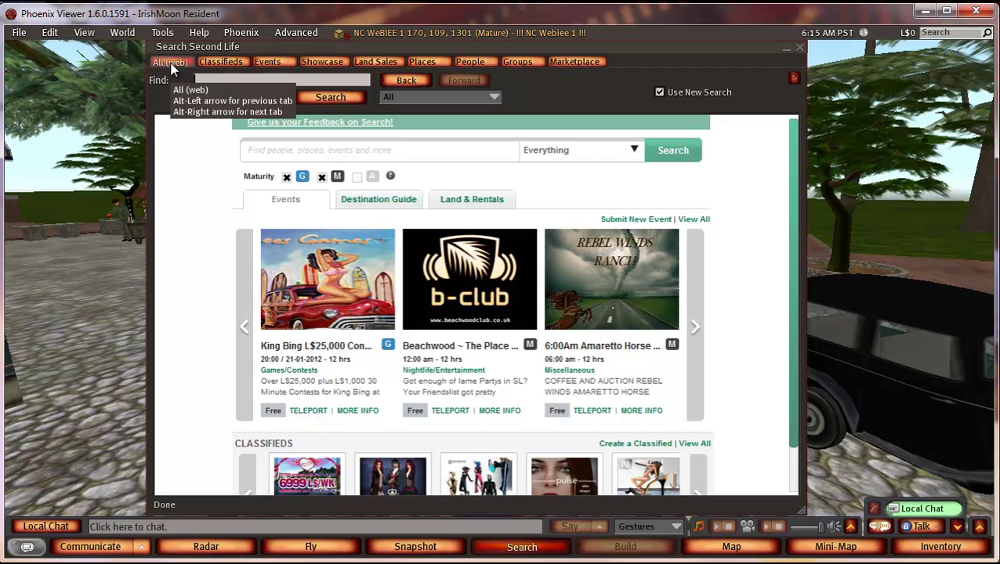
left_click(469, 63)
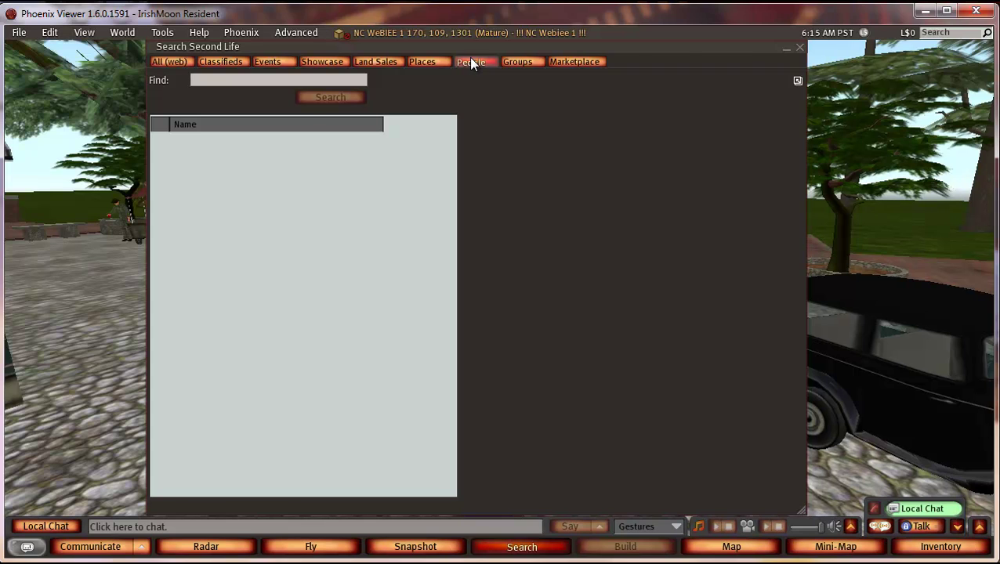
left_click(799, 49)
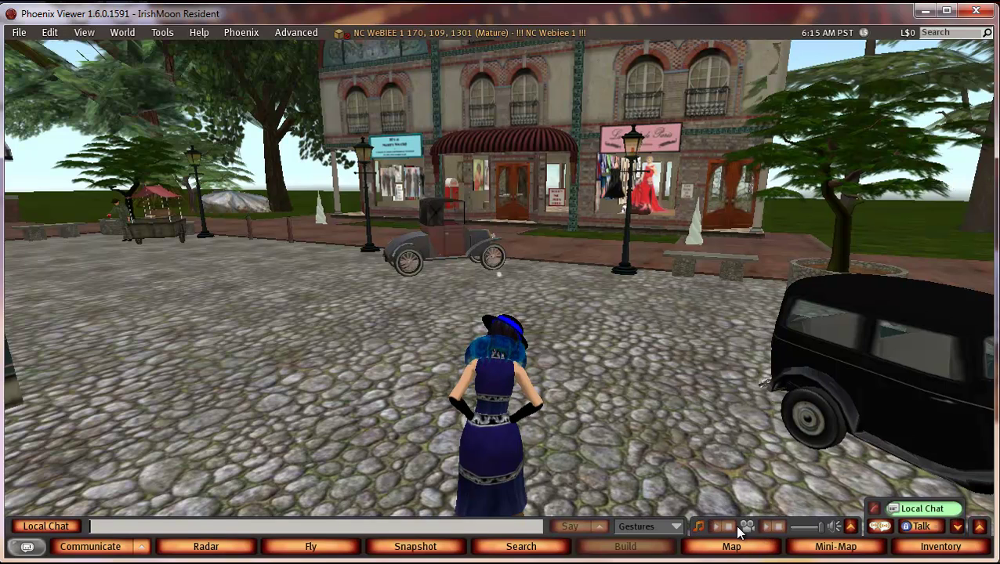
Search the World Map for the NC WeBIEE 1 region, close the map, and open Inventory.
left_click(698, 546)
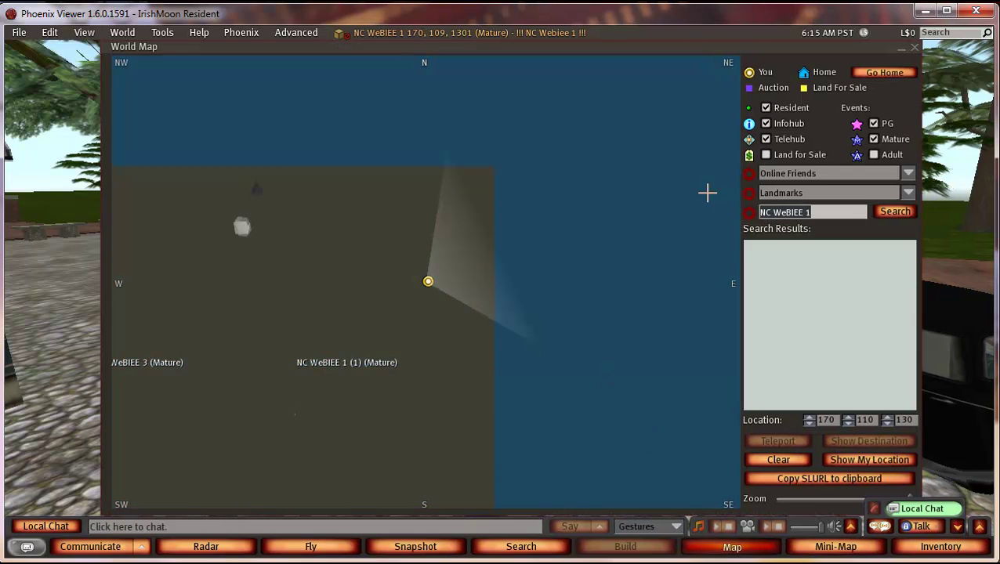
left_click(892, 212)
left_click(915, 48)
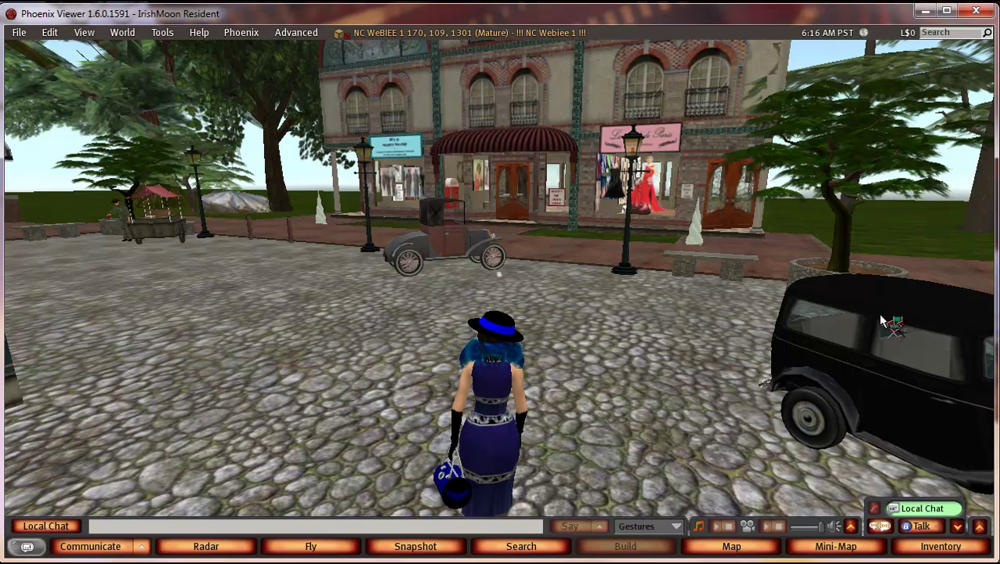
left_click(907, 548)
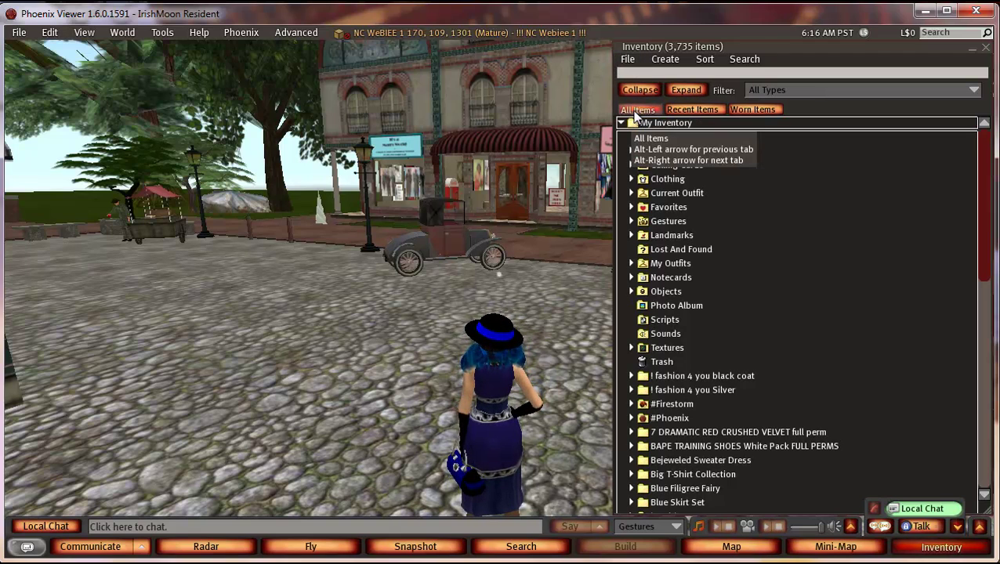
Browse the Recent Items, Worn Items and All Items inventory tabs, then close Inventory.
left_click(709, 111)
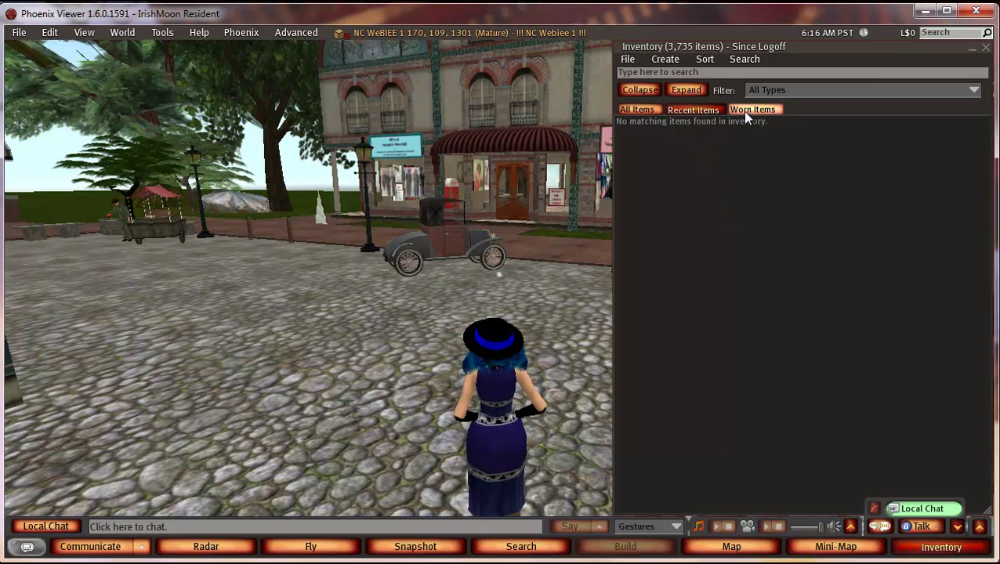
left_click(749, 111)
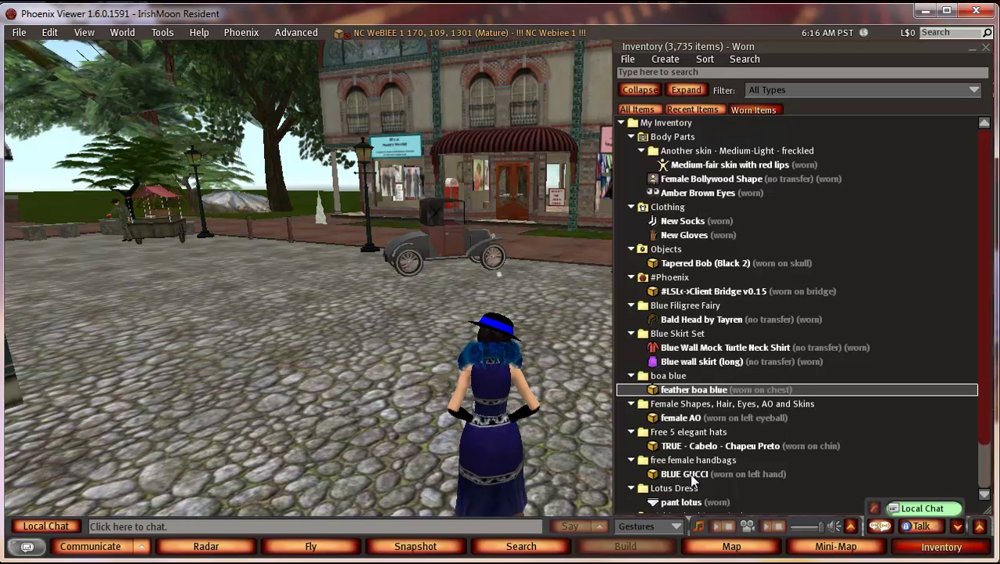
left_click(636, 110)
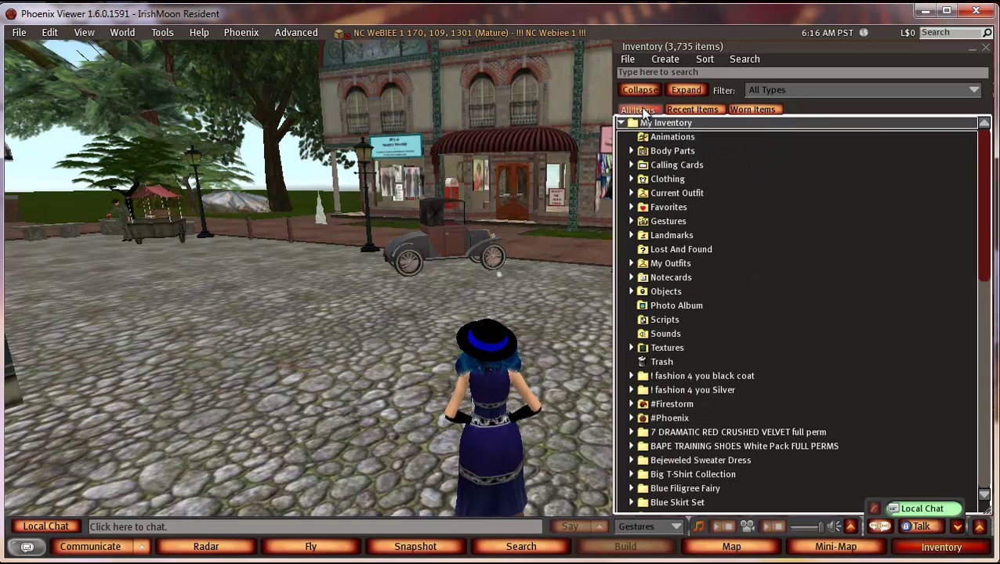
left_click(986, 49)
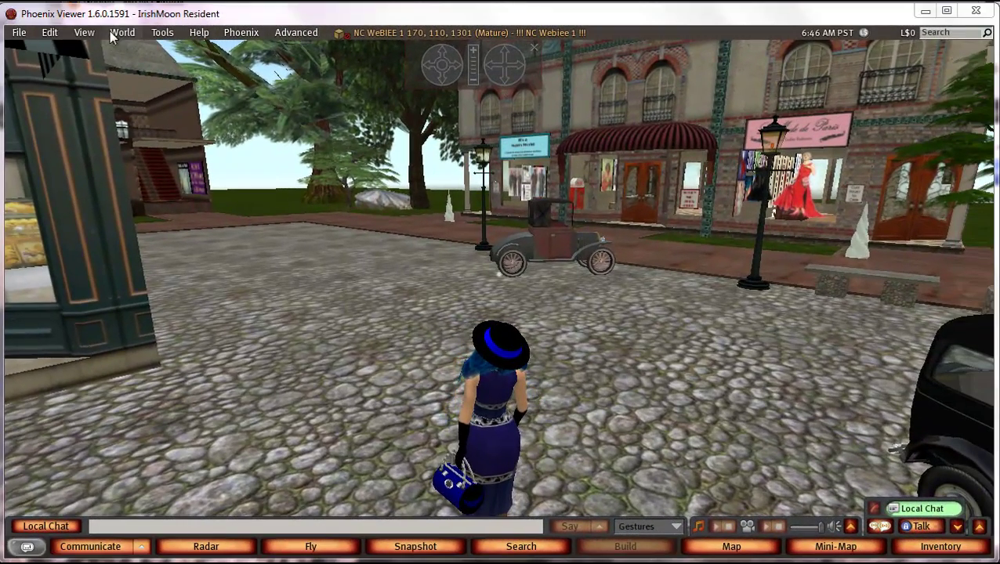
left_click(49, 33)
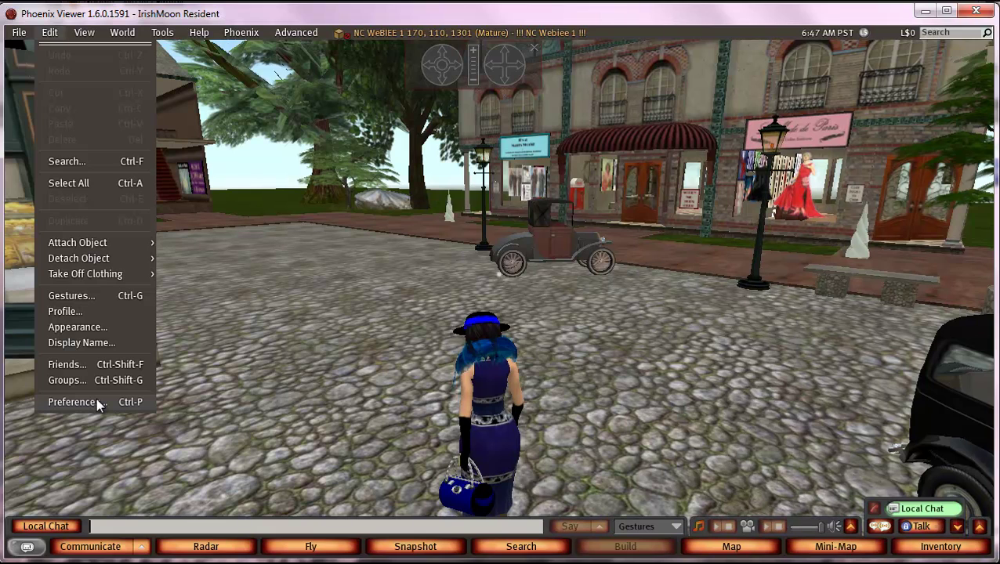
left_click(97, 400)
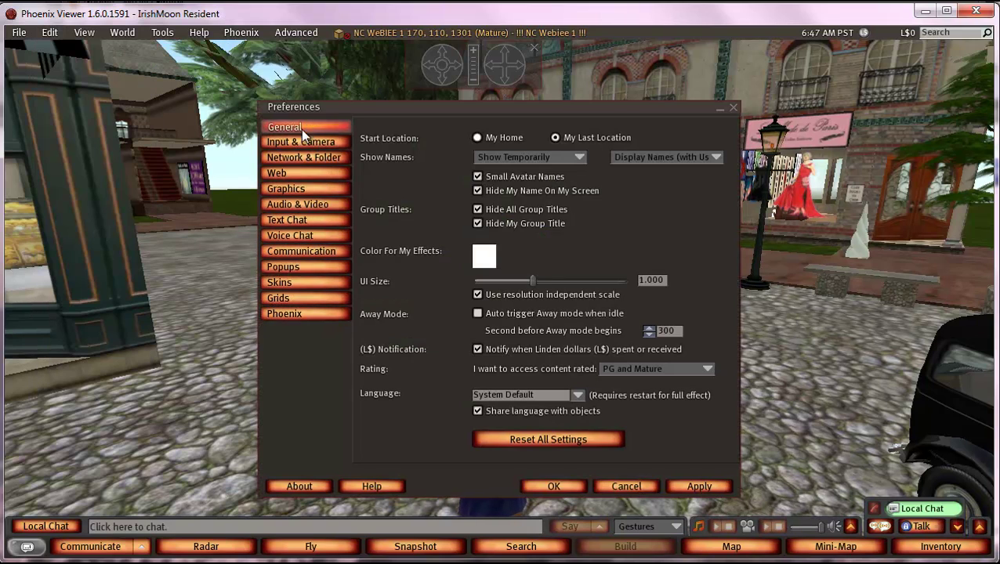
left_click(288, 187)
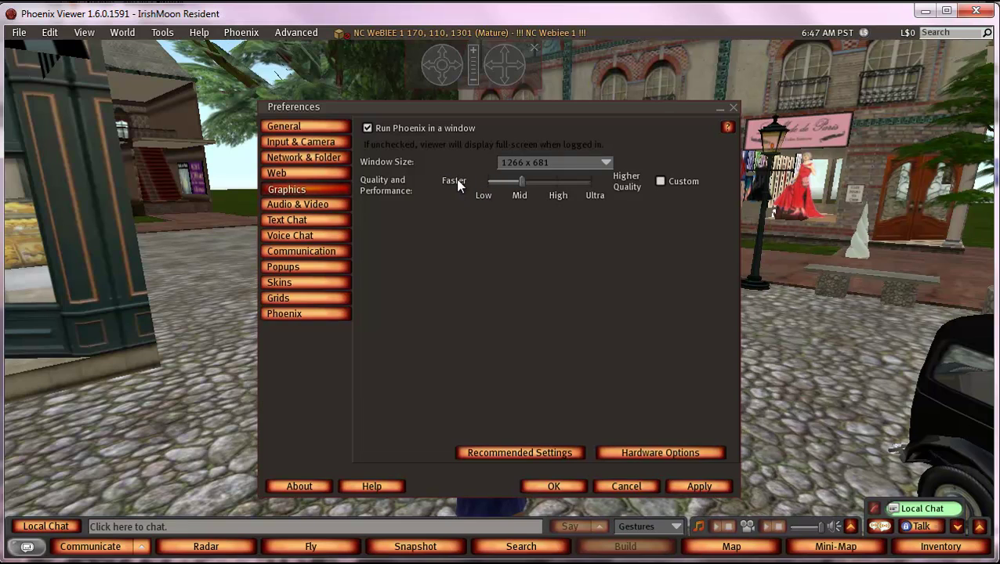
left_click(296, 237)
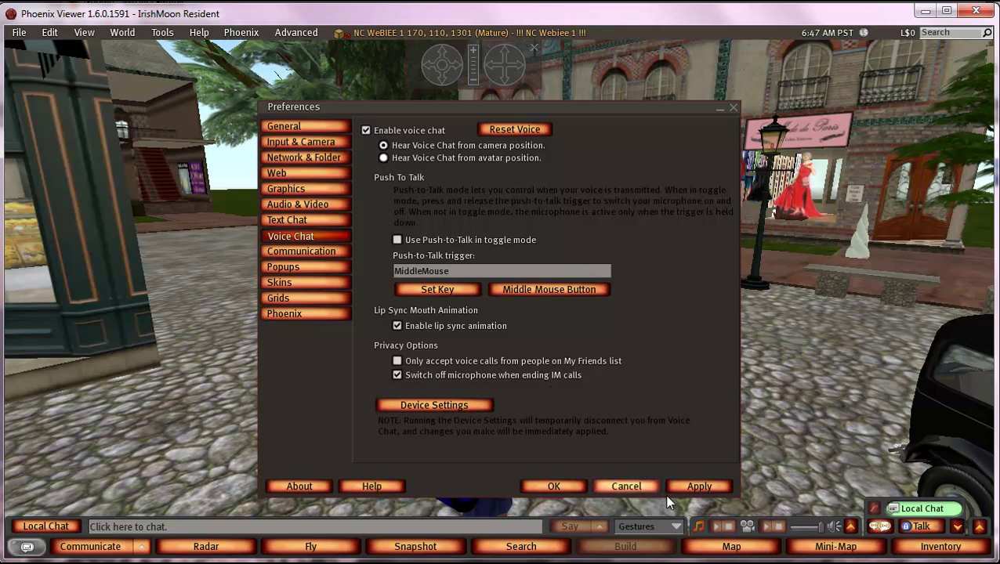
left_click(732, 110)
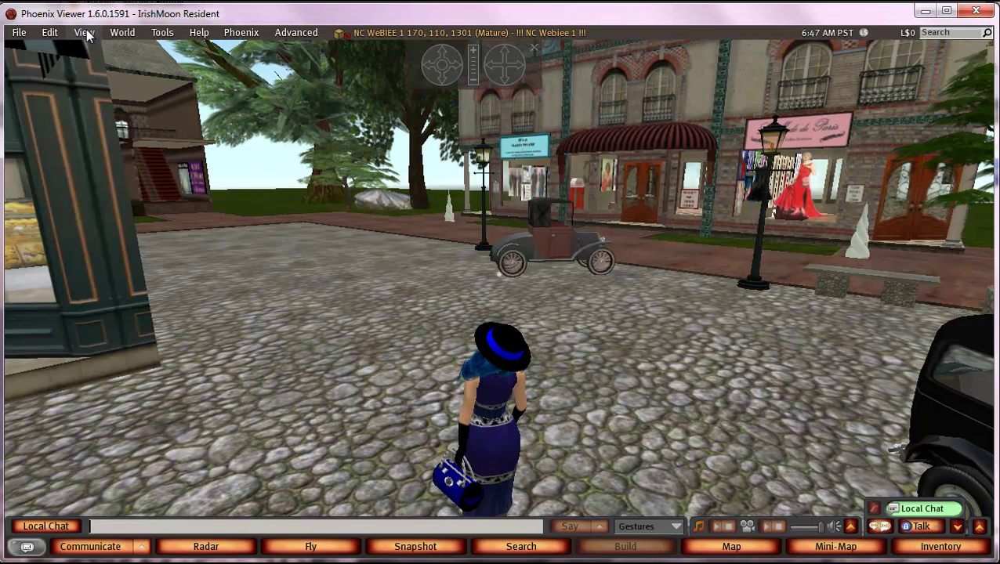
left_click(47, 33)
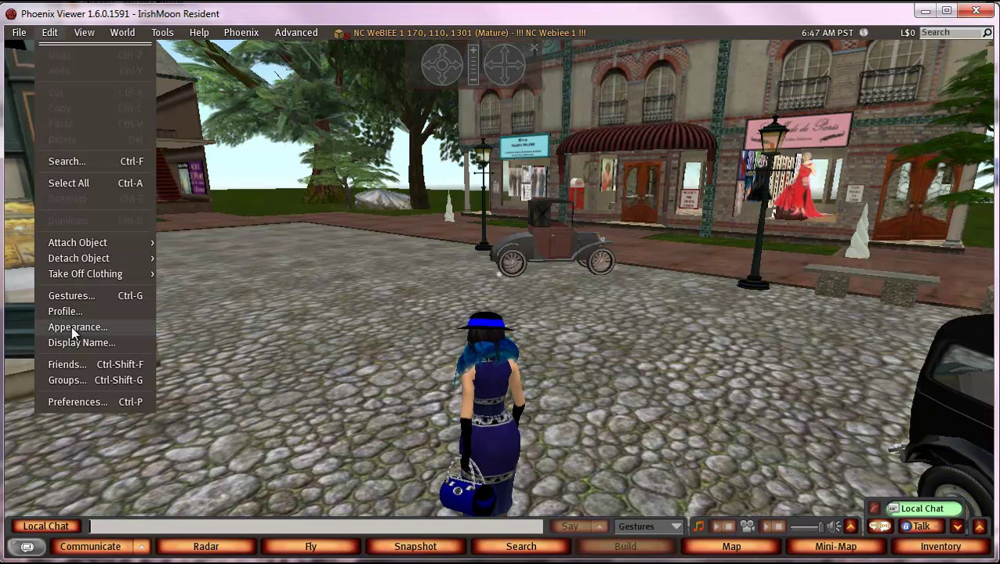
right_click(485, 387)
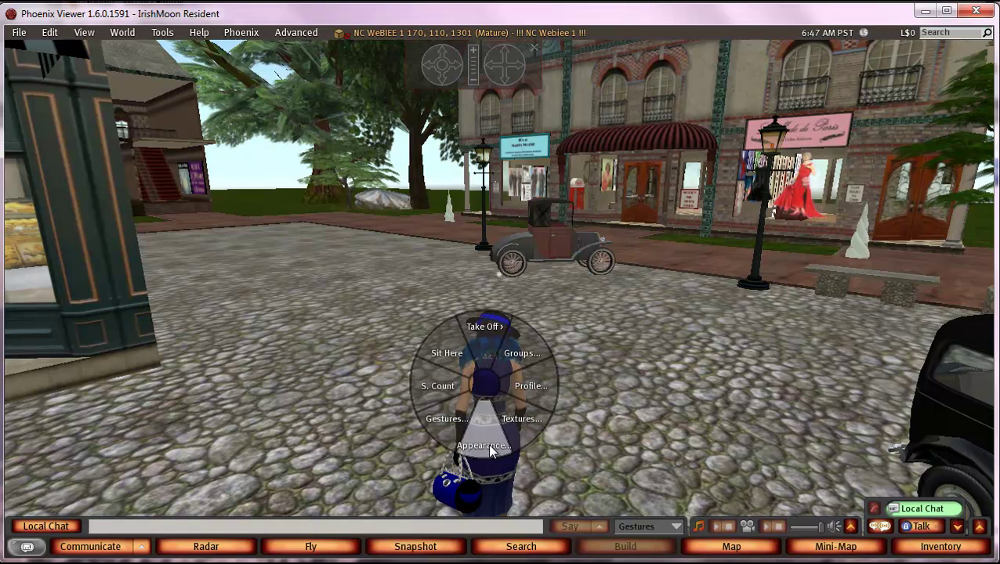
left_click(306, 297)
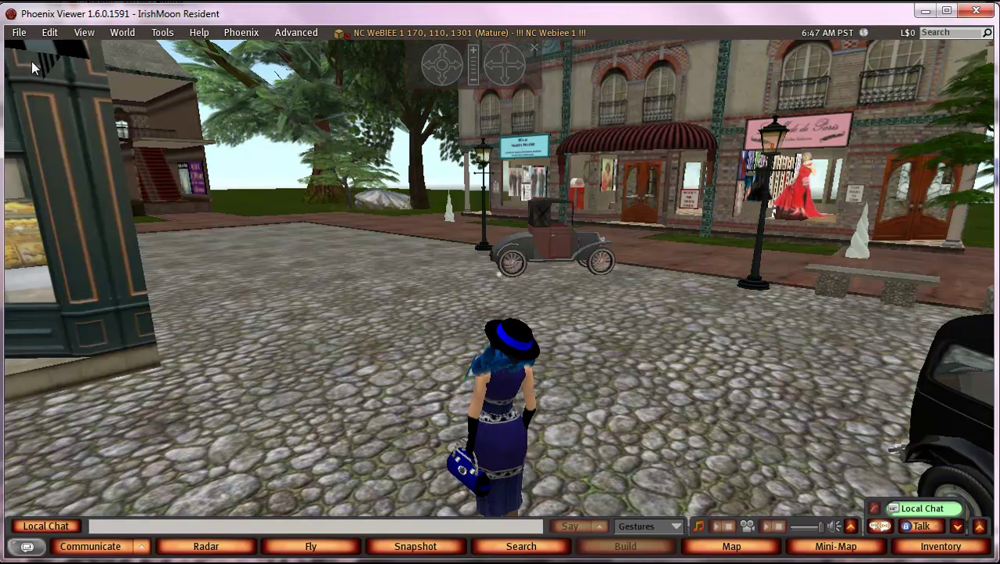
Turn Camera Controls off and back on from the View menu.
left_click(85, 32)
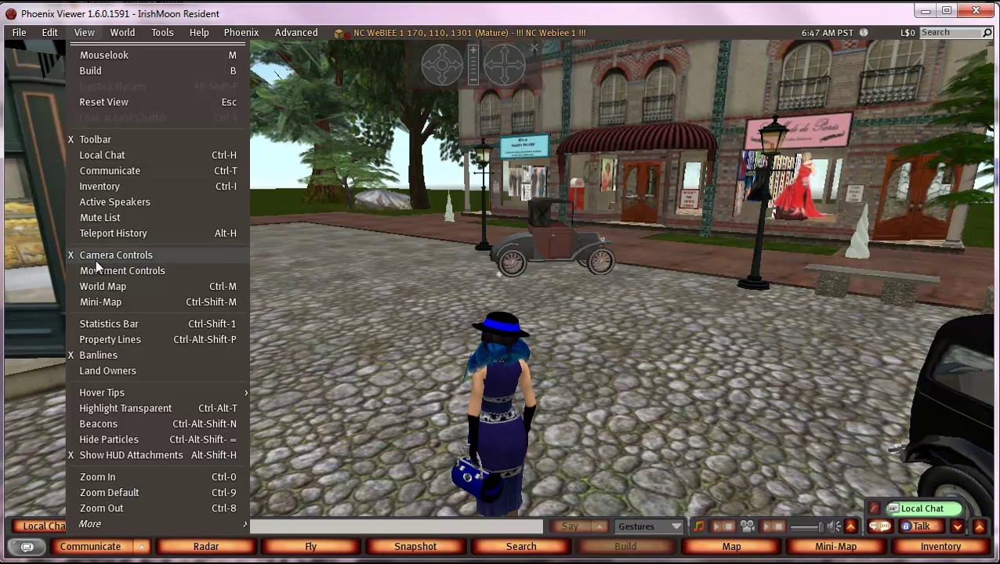
left_click(138, 258)
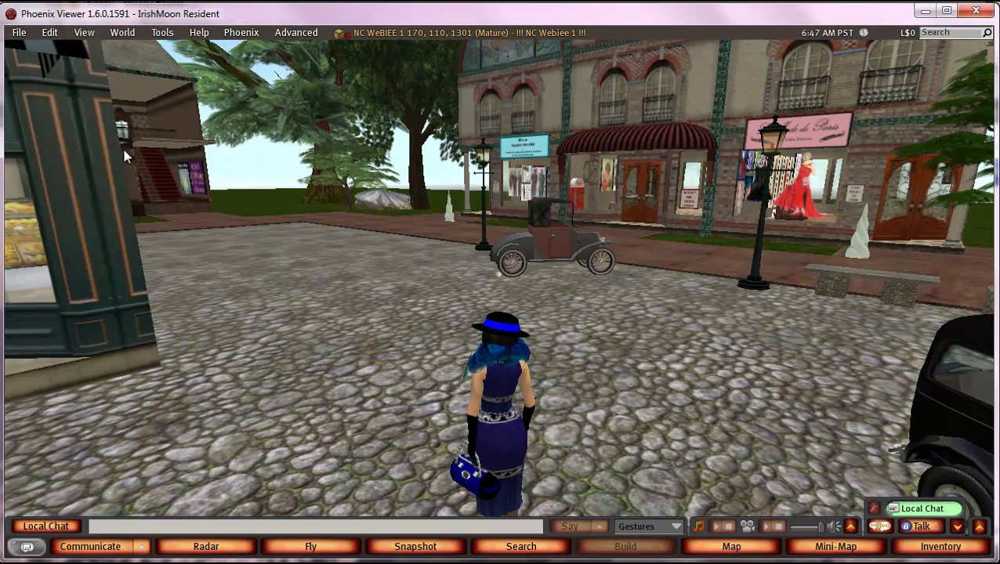
left_click(85, 32)
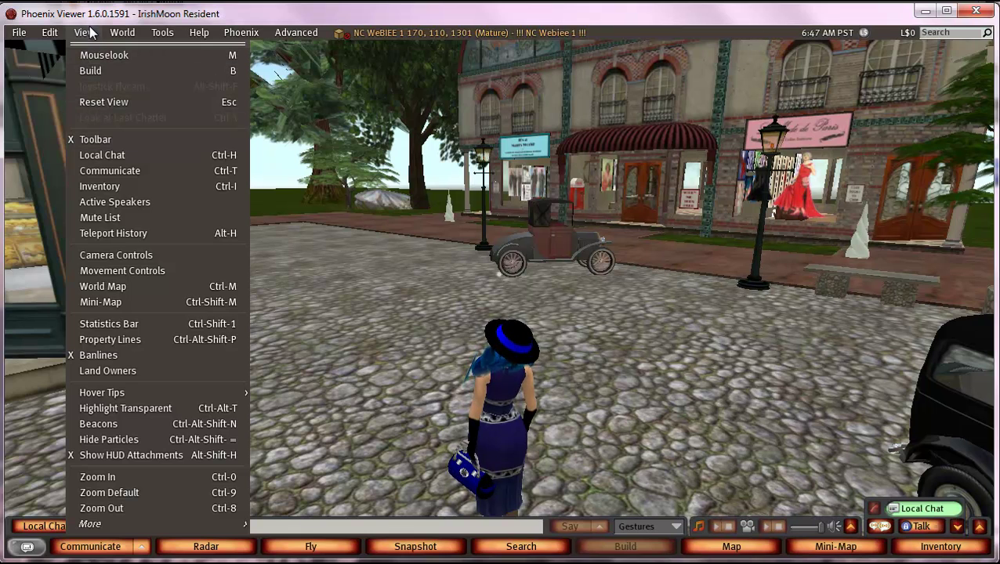
left_click(111, 257)
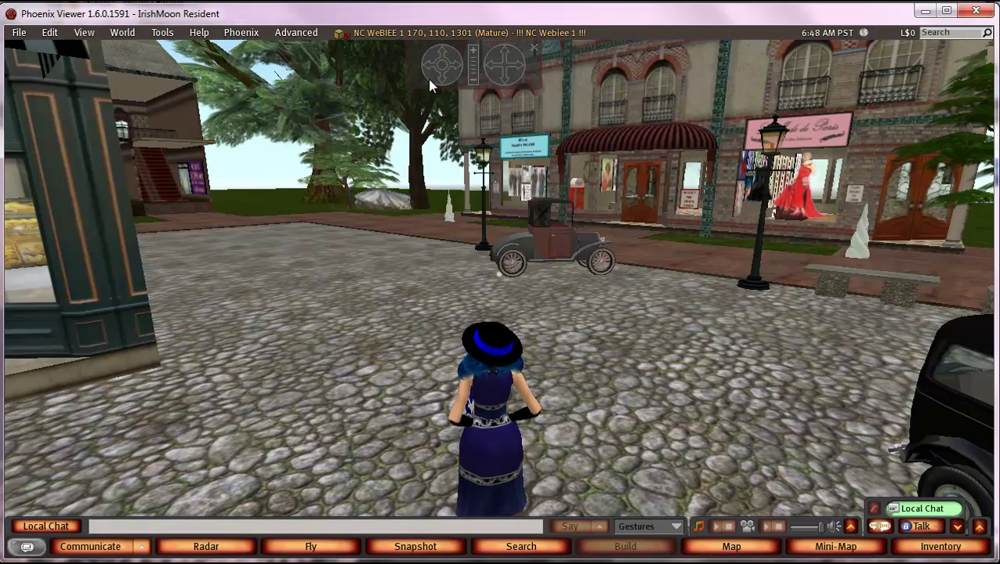
Orbit, zoom and pan the camera toward the bookshop and cinema, then show the World menu.
left_click_drag(430, 71, 429, 70)
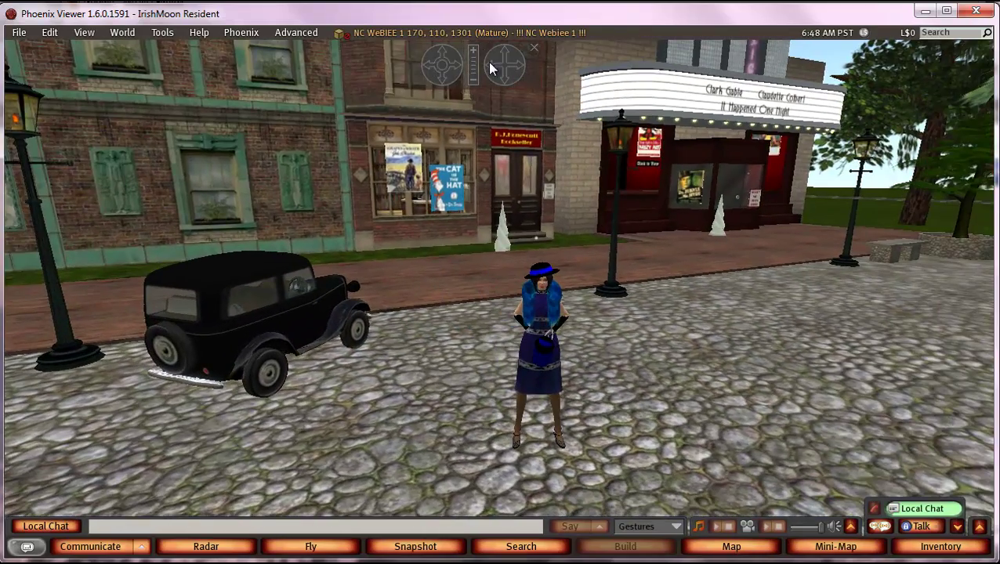
left_click(471, 75)
left_click_drag(515, 65, 492, 65)
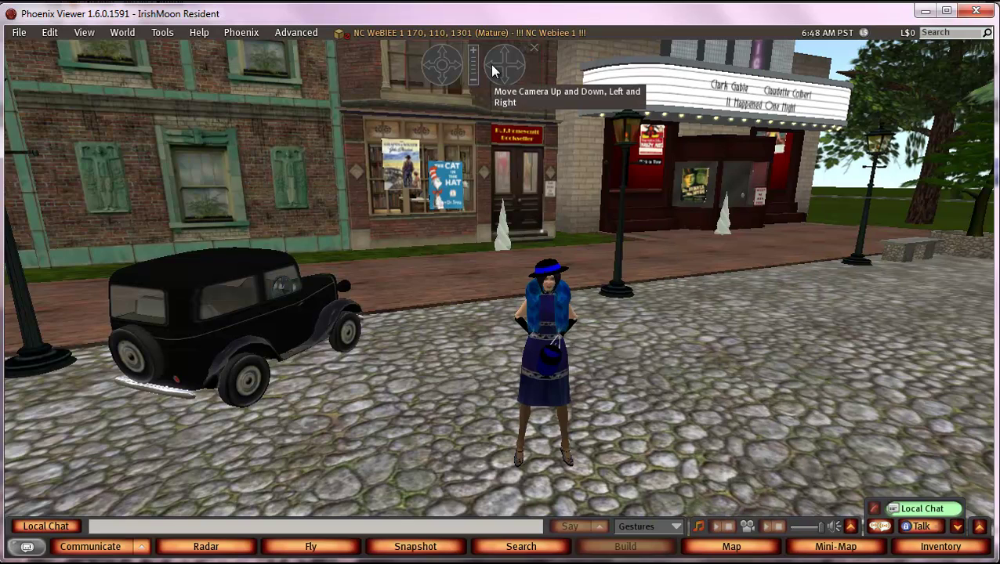
left_click(125, 33)
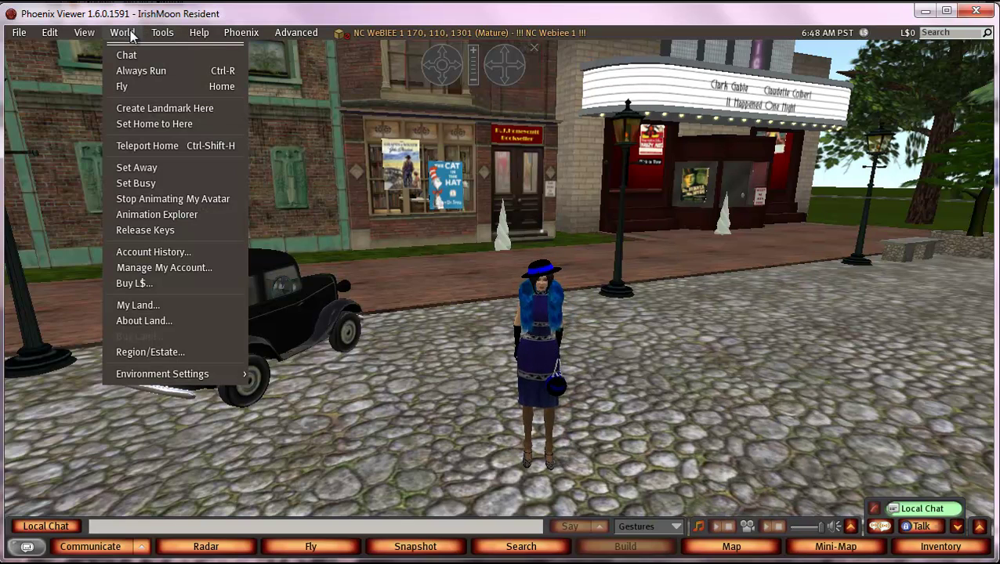
Create a landmark for NC WeBIEE 1 (170, 110, 1301) and confirm it appears in Inventory's Landmarks folder.
left_click(144, 114)
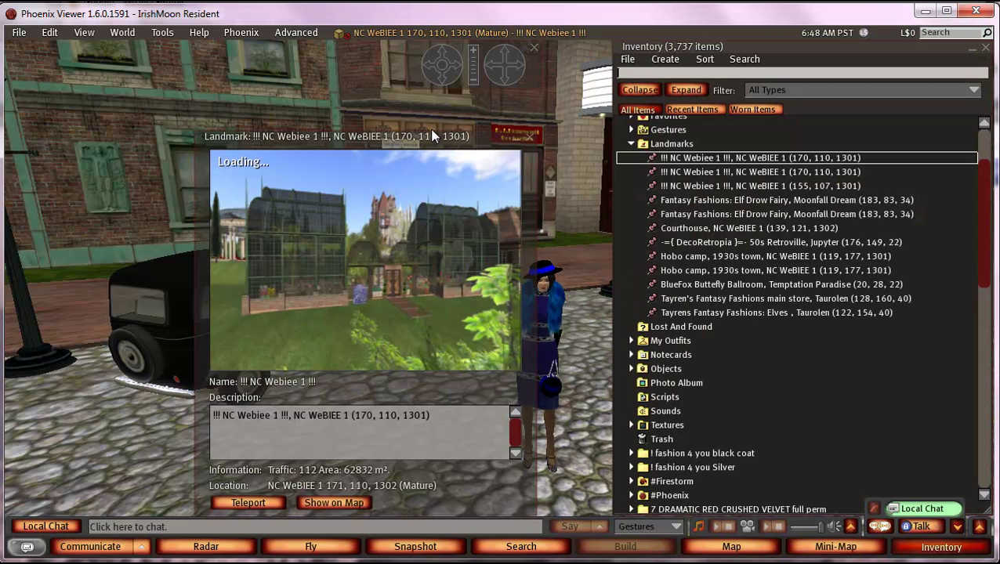
left_click(527, 135)
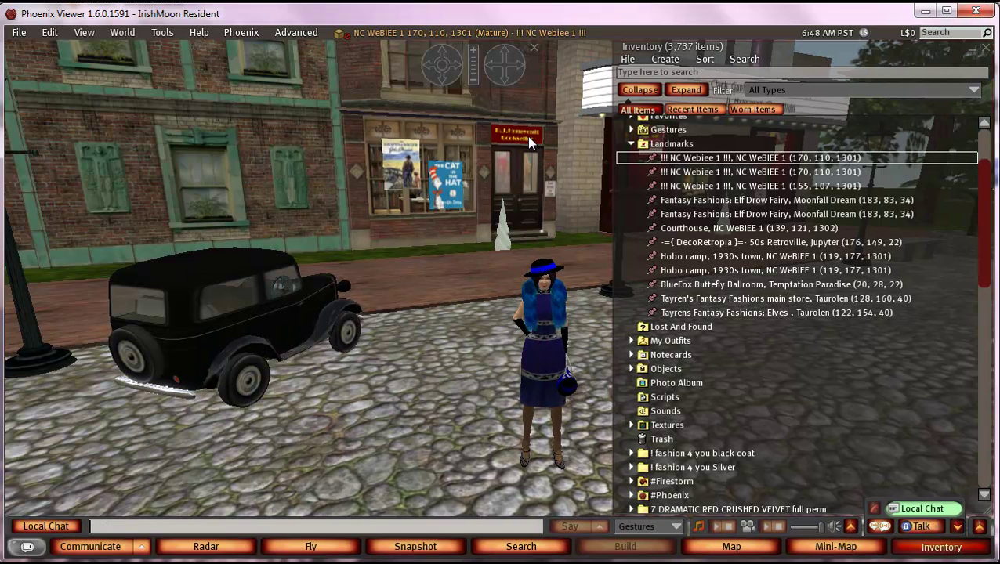
left_click(631, 144)
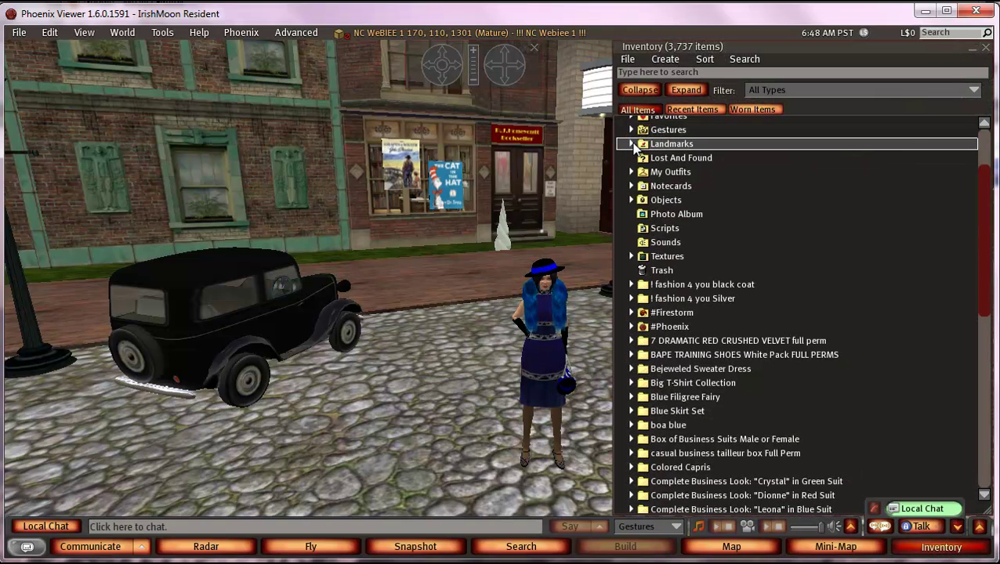
left_click_drag(989, 223, 979, 166)
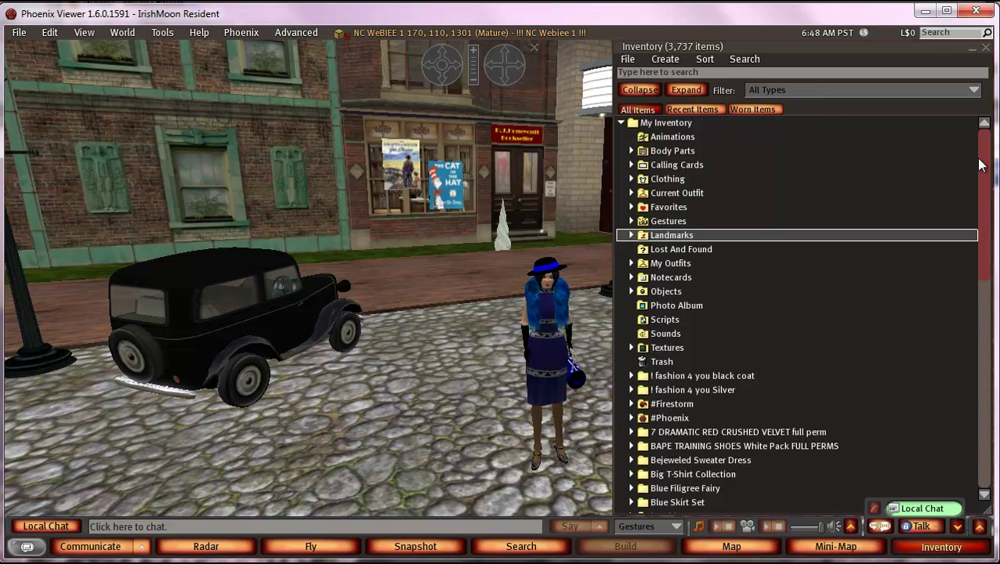
left_click(631, 236)
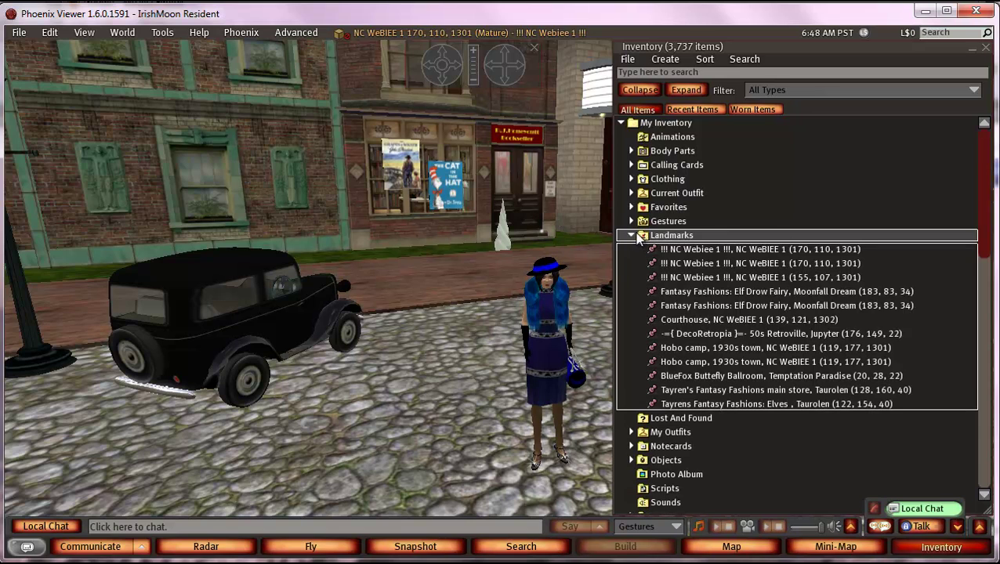